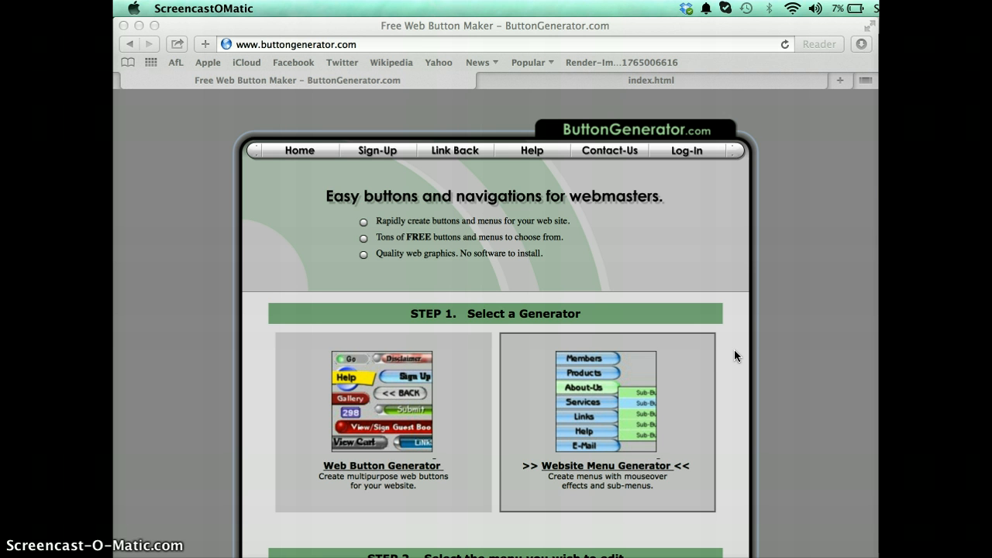
Choose the Web Button Generator as the generator to use
{"action": "scroll", "coordinate": [734, 343], "scroll_direction": "down", "scroll_amount": 2}
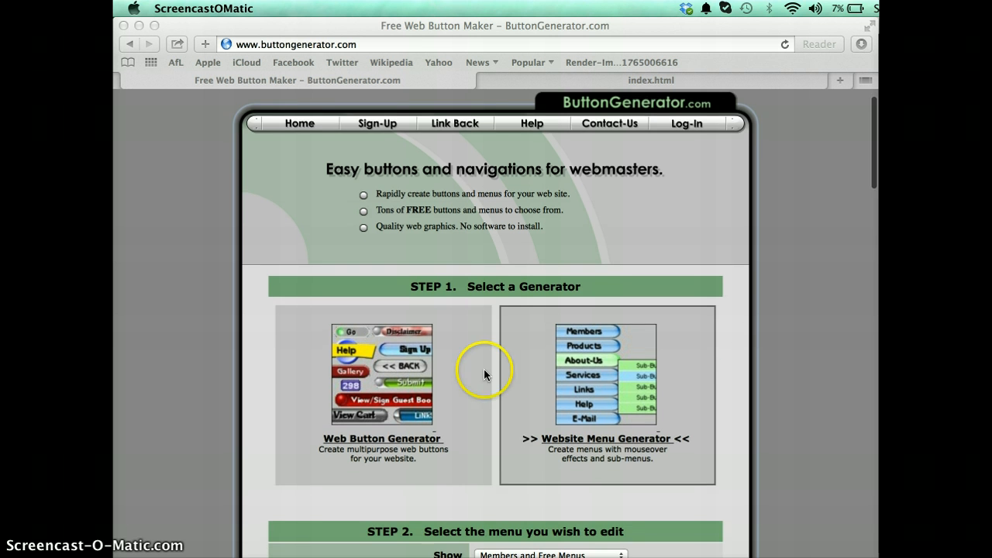
{"action": "left_click", "coordinate": [382, 388]}
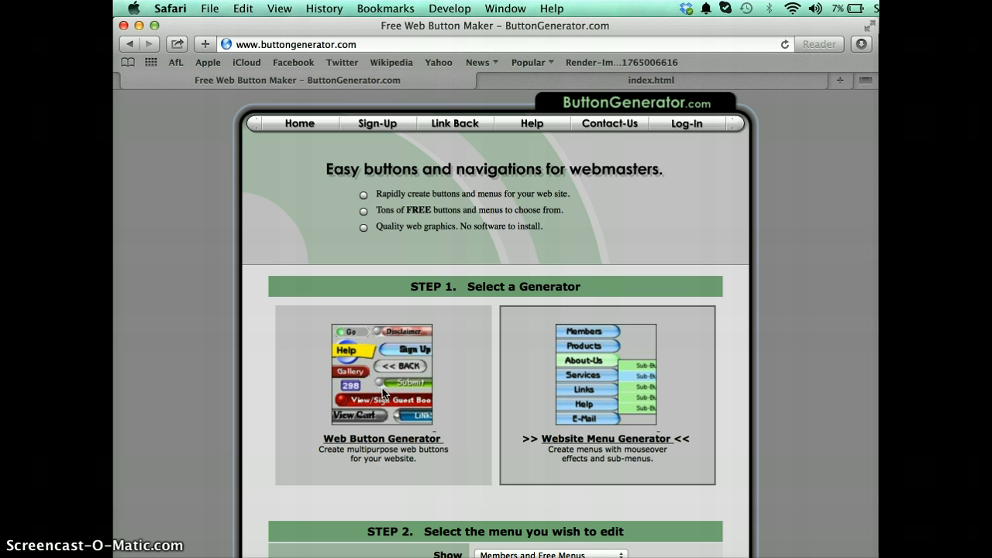
{"action": "left_click", "coordinate": [387, 436]}
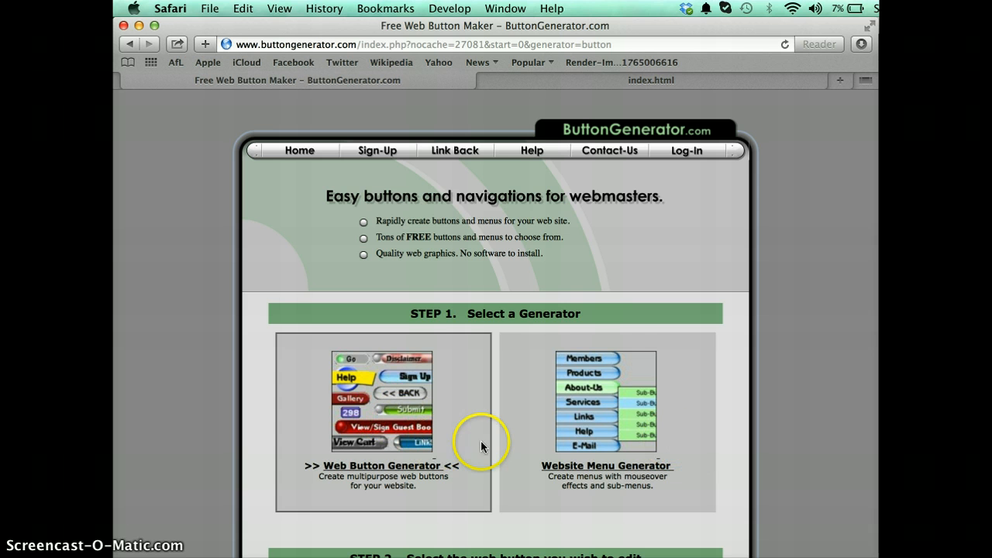
Filter the web button list to show Only Free Buttons
{"action": "scroll", "coordinate": [810, 353], "scroll_direction": "down", "scroll_amount": 5}
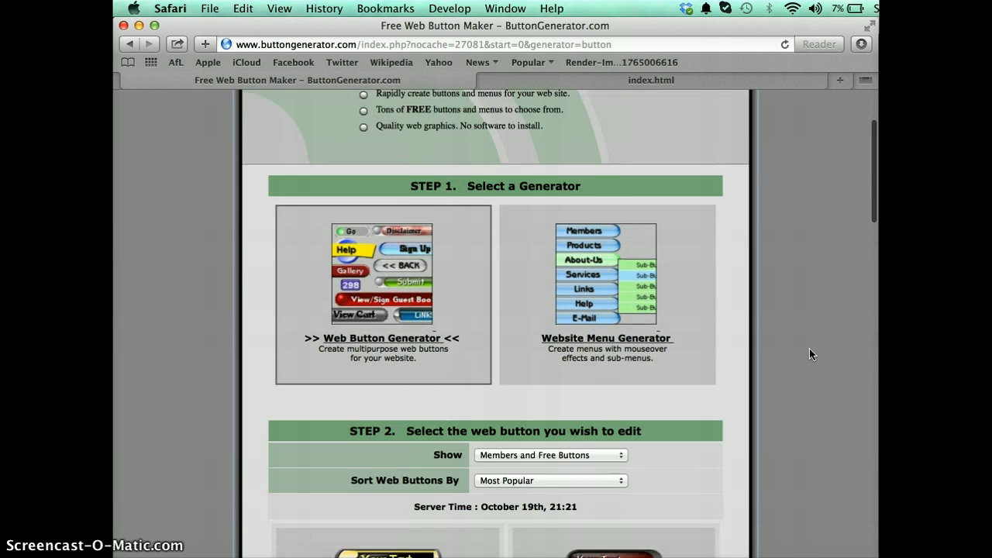
{"action": "scroll", "coordinate": [809, 354], "scroll_direction": "down", "scroll_amount": 2}
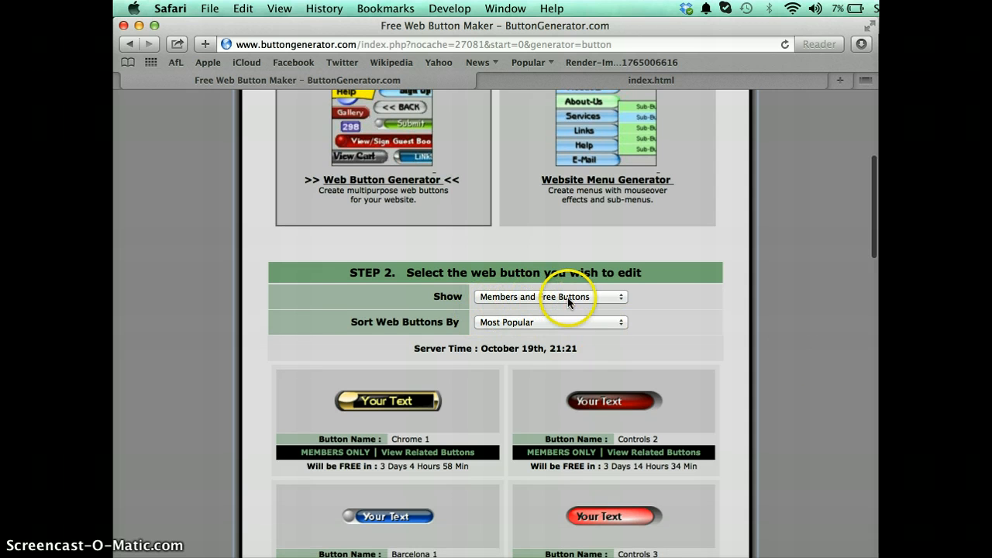
{"action": "left_click", "coordinate": [620, 299]}
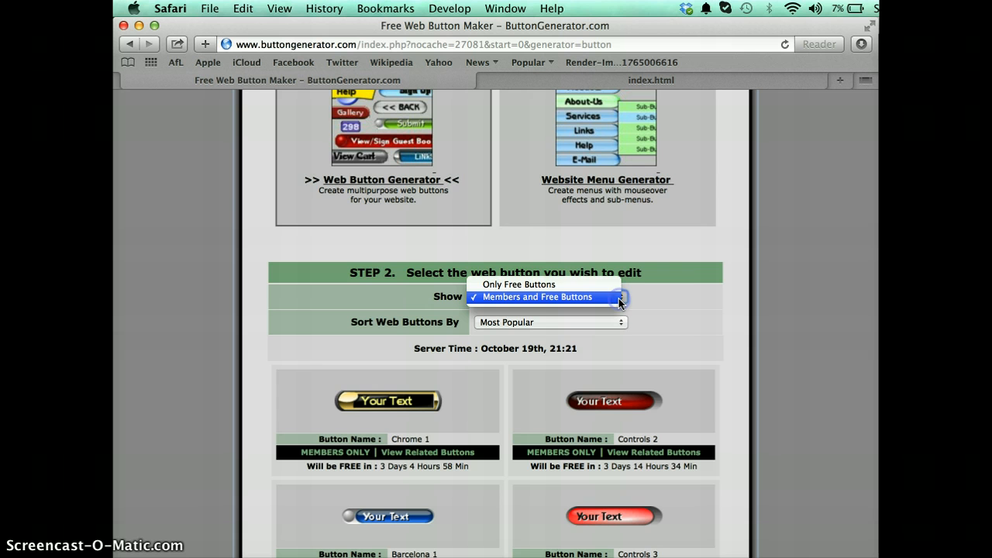
{"action": "left_click", "coordinate": [540, 285]}
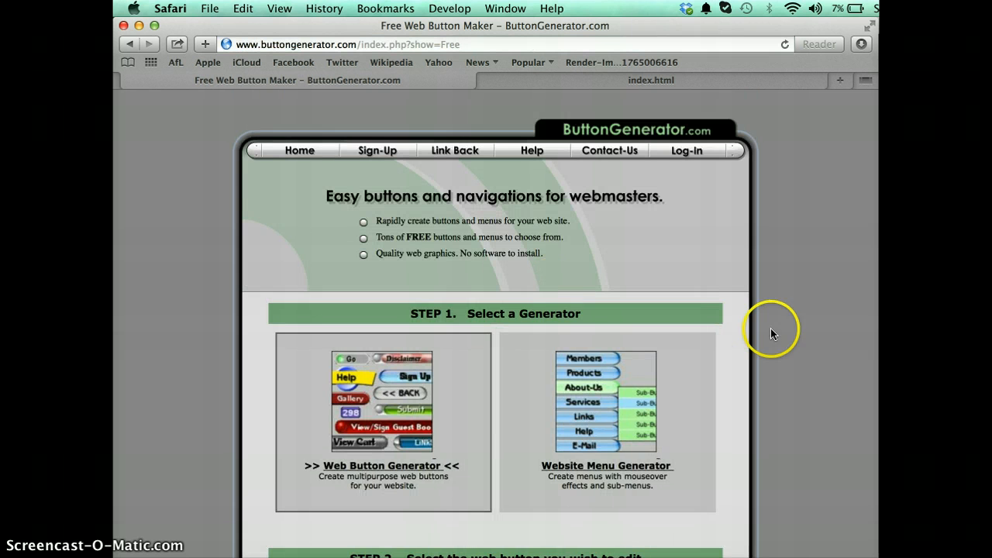
Browse the first page of free buttons and go on to the next page of designs
{"action": "scroll", "coordinate": [787, 332], "scroll_direction": "down", "scroll_amount": 10}
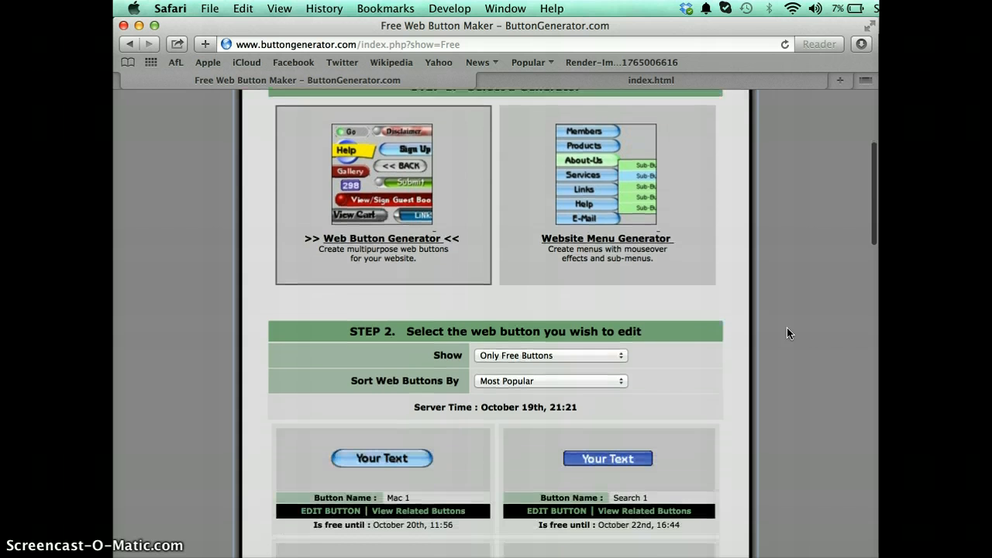
{"action": "scroll", "coordinate": [787, 333], "scroll_direction": "down", "scroll_amount": 10}
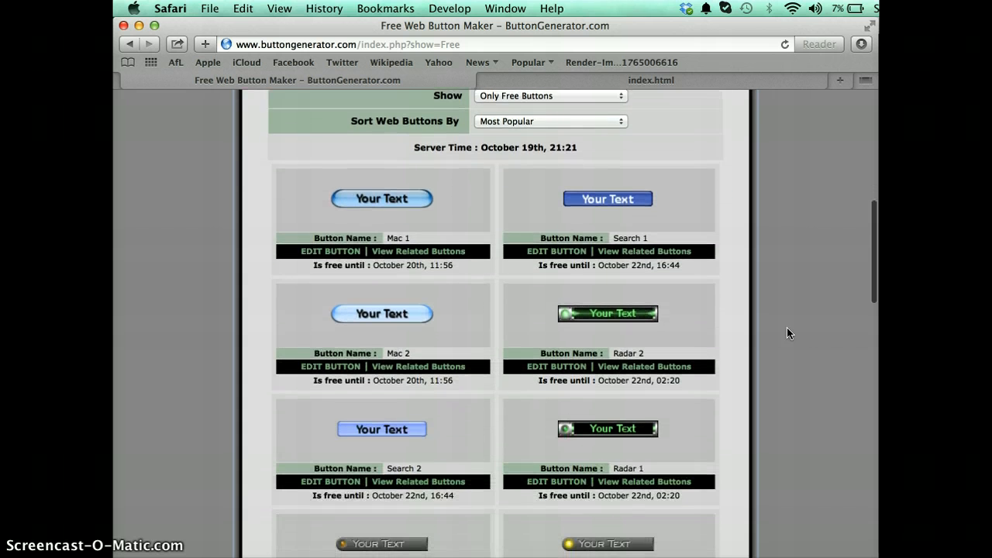
{"action": "scroll", "coordinate": [786, 332], "scroll_direction": "down", "scroll_amount": 9}
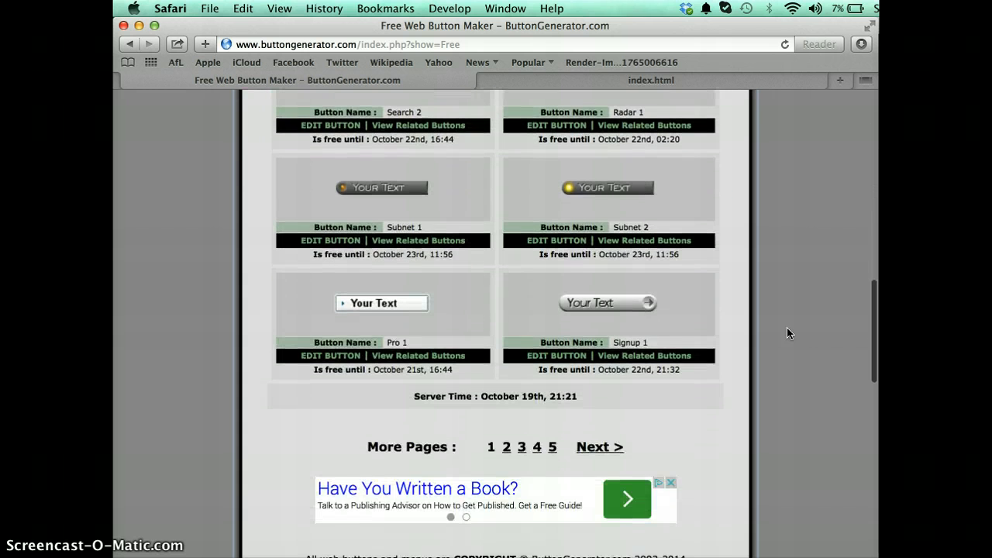
{"action": "left_click", "coordinate": [411, 486]}
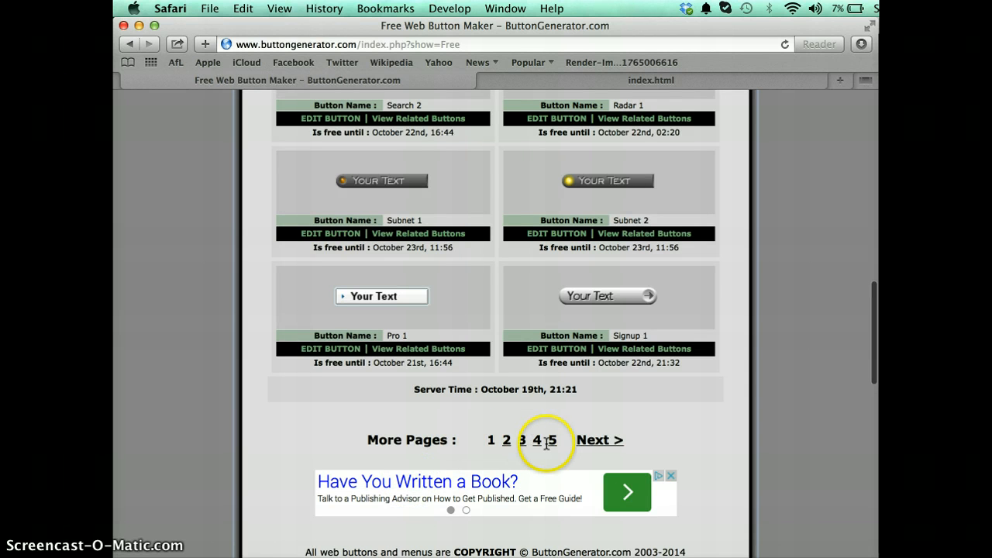
{"action": "left_click", "coordinate": [599, 440]}
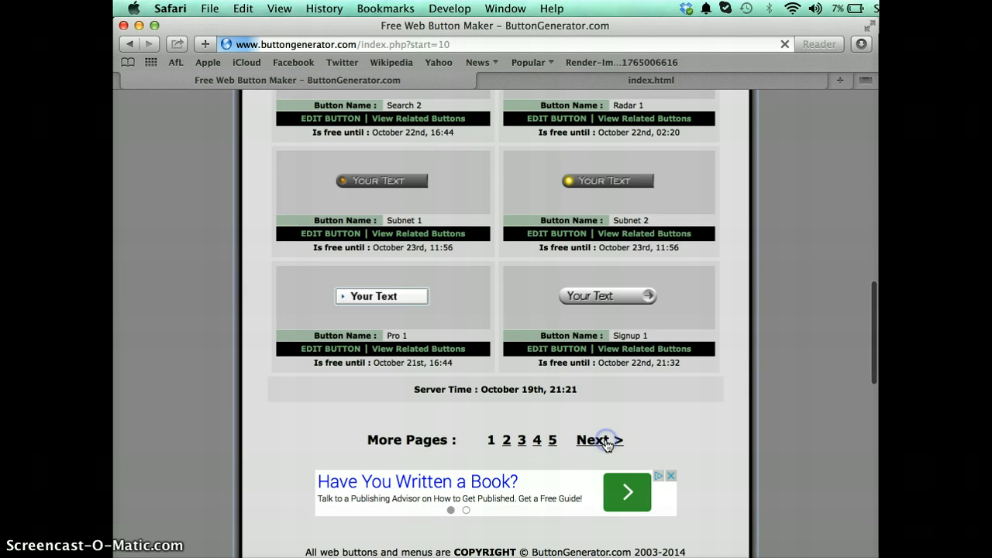
Open the yellow and blue Kid 2 button design for editing
{"action": "scroll", "coordinate": [808, 409], "scroll_direction": "down", "scroll_amount": 12}
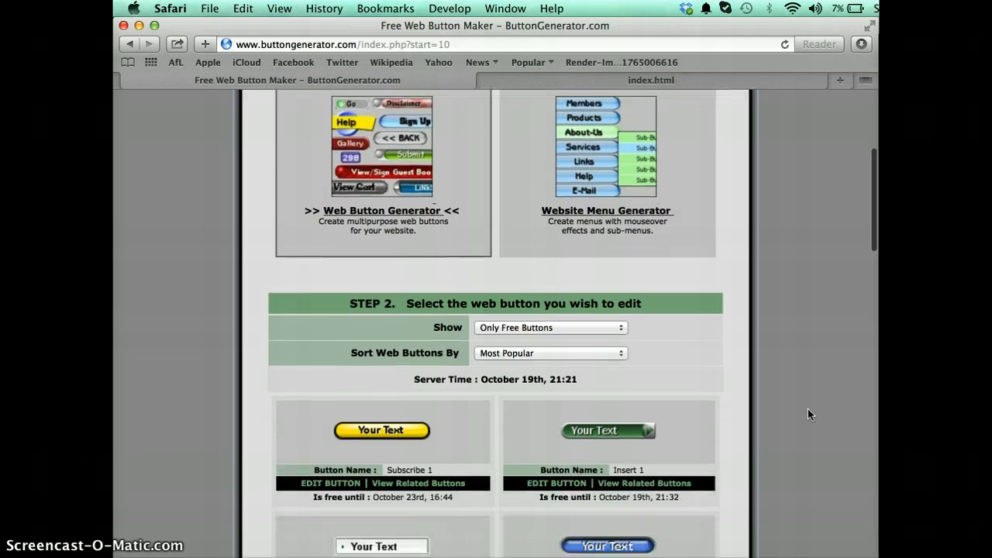
{"action": "scroll", "coordinate": [807, 409], "scroll_direction": "down", "scroll_amount": 4}
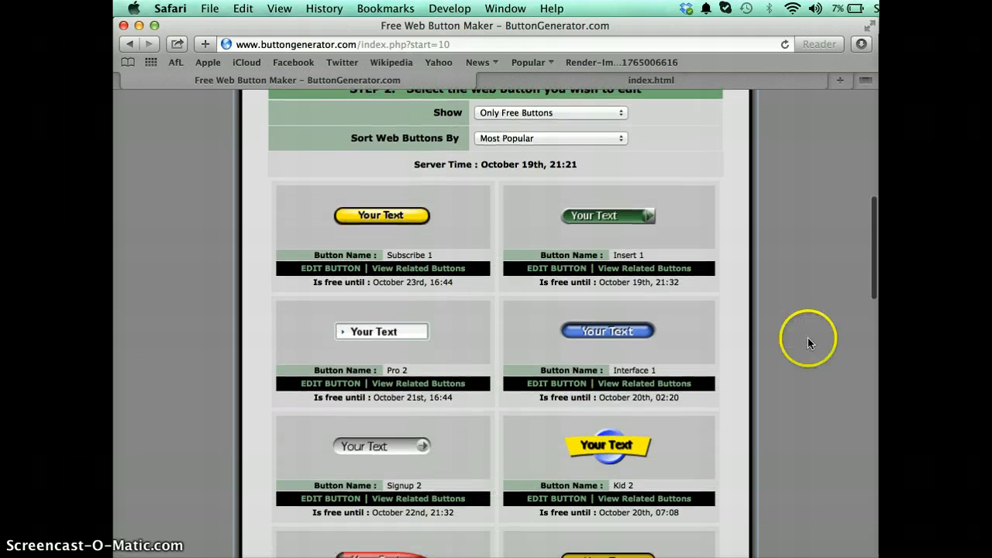
{"action": "scroll", "coordinate": [808, 326], "scroll_direction": "down", "scroll_amount": 2}
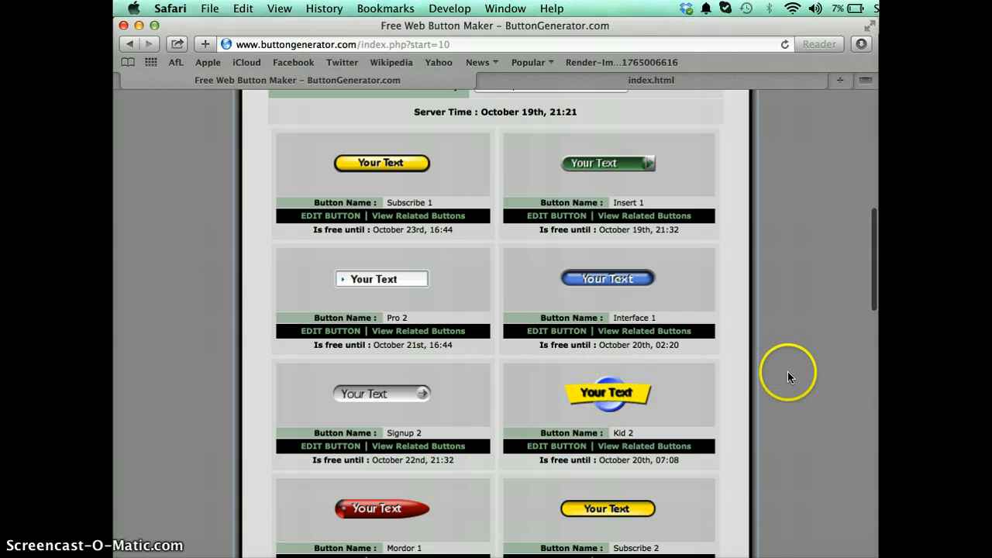
{"action": "scroll", "coordinate": [788, 371], "scroll_direction": "down", "scroll_amount": 2}
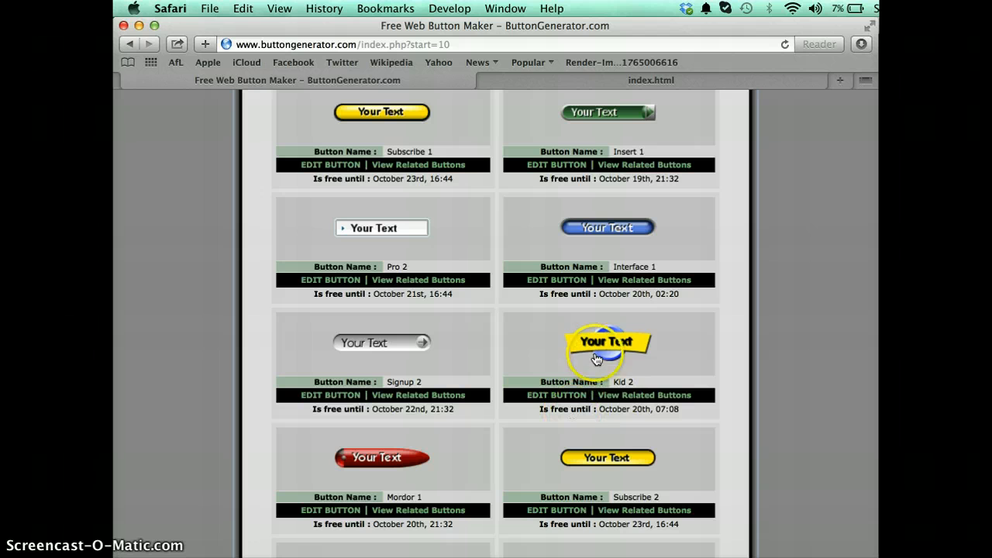
{"action": "left_click", "coordinate": [557, 396]}
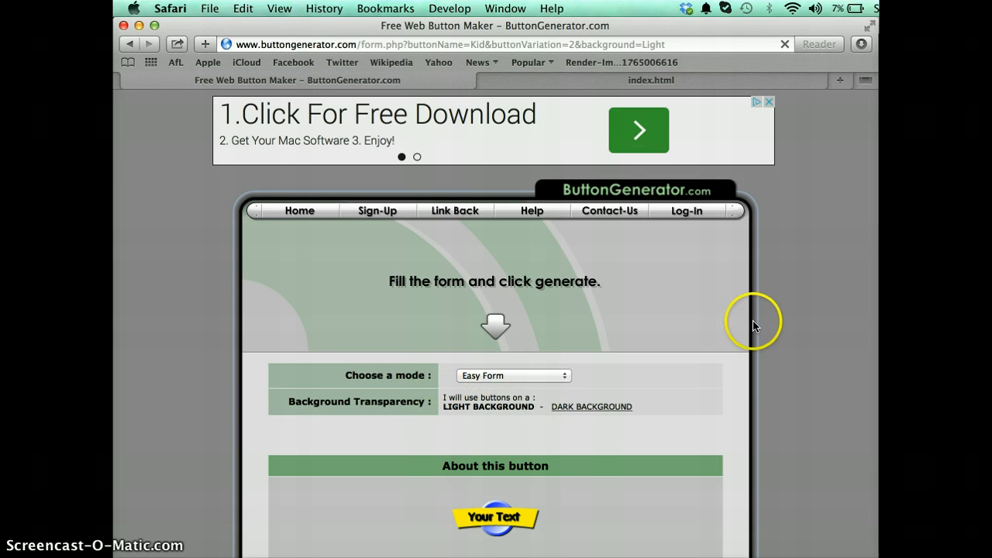
Switch the button form's mode to Advanced Form
{"action": "scroll", "coordinate": [829, 324], "scroll_direction": "down", "scroll_amount": 2}
{"action": "scroll", "coordinate": [830, 324], "scroll_direction": "down", "scroll_amount": 2}
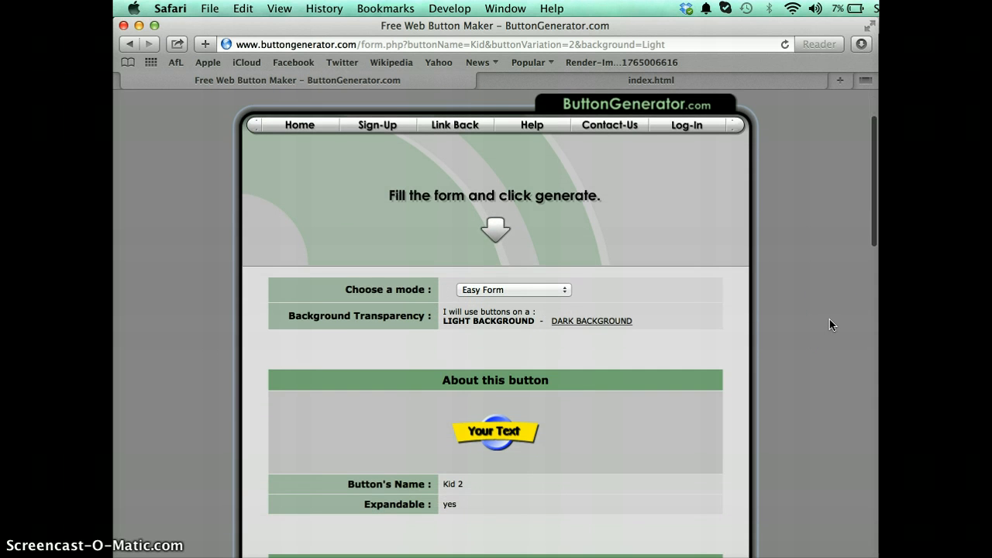
{"action": "left_click", "coordinate": [489, 290]}
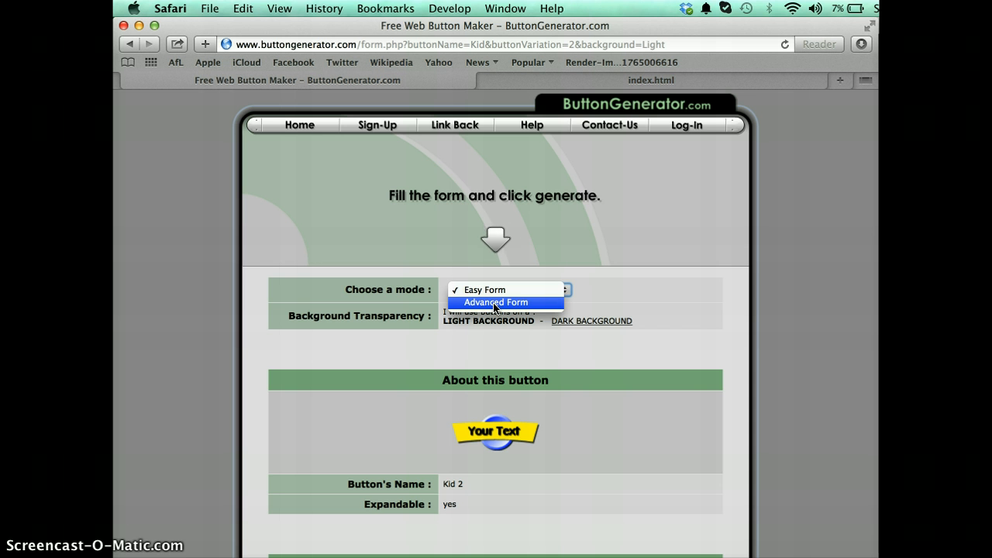
{"action": "left_click", "coordinate": [494, 306]}
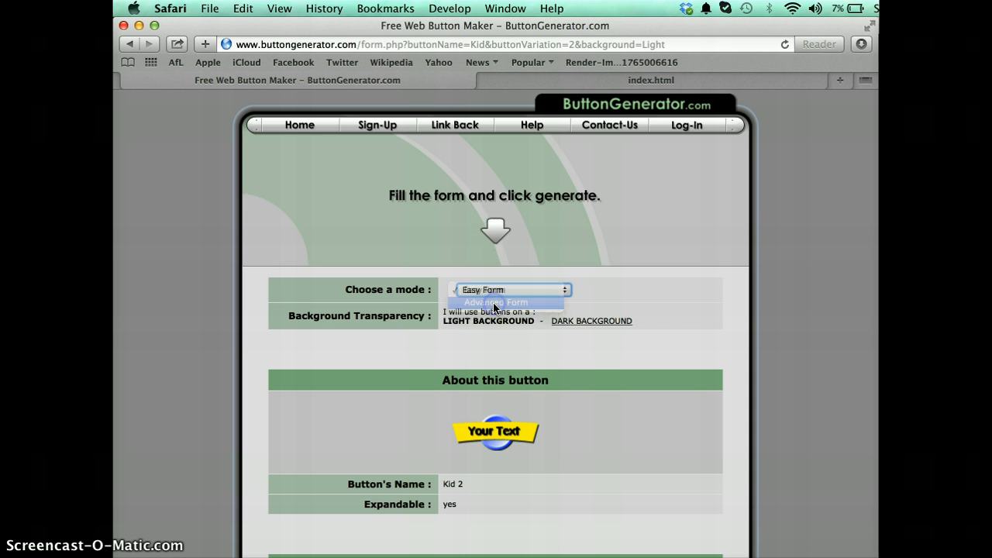
{"action": "left_click", "coordinate": [624, 338]}
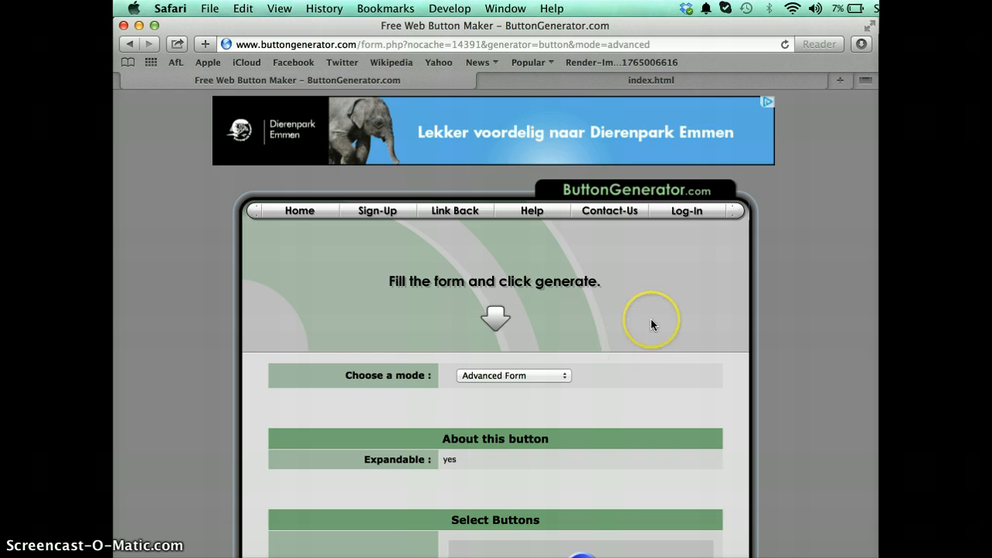
Set the initial state button to Kid 1 and the mouse over state button to Kid 2
{"action": "scroll", "coordinate": [650, 324], "scroll_direction": "down", "scroll_amount": 2}
{"action": "scroll", "coordinate": [651, 324], "scroll_direction": "down", "scroll_amount": 6}
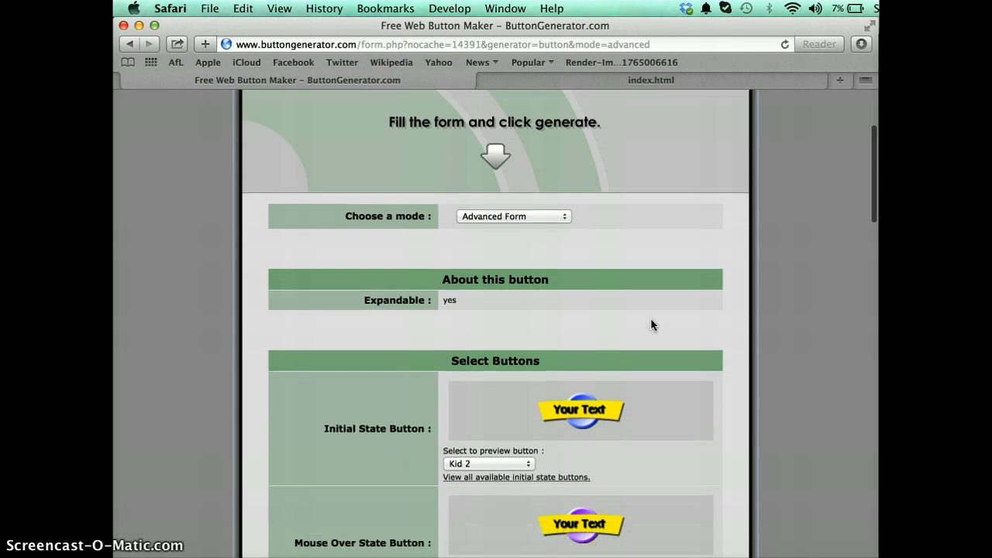
{"action": "scroll", "coordinate": [650, 325], "scroll_direction": "down", "scroll_amount": 3}
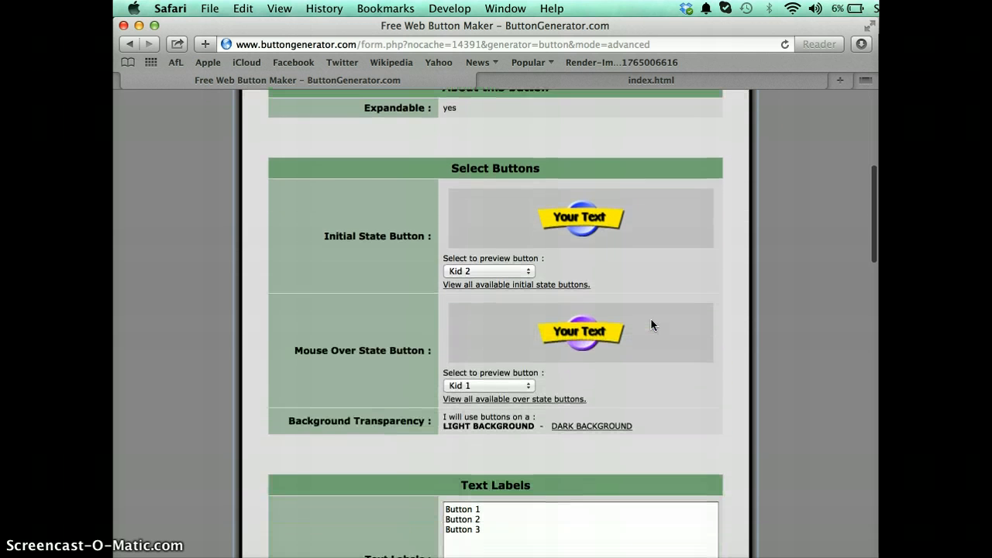
{"action": "scroll", "coordinate": [652, 324], "scroll_direction": "down", "scroll_amount": 1}
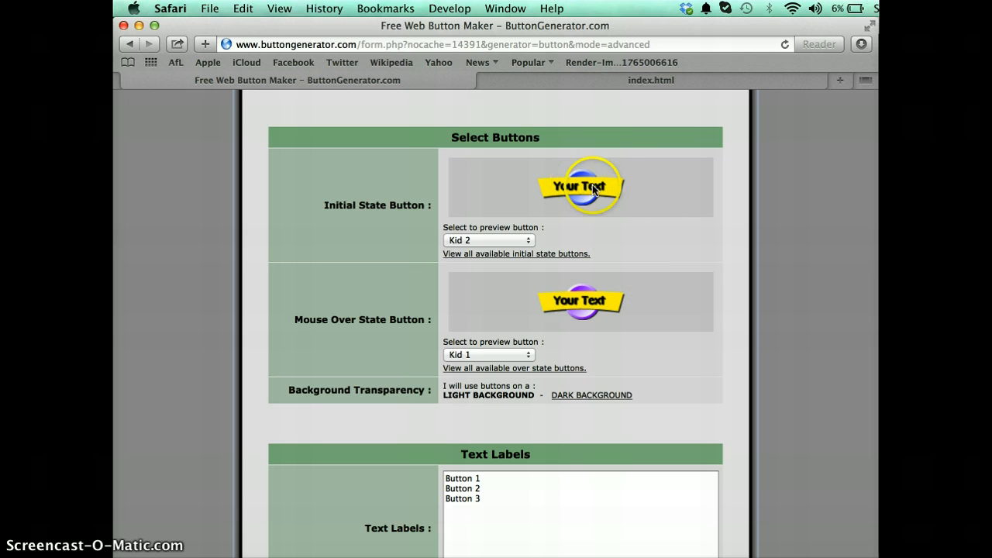
{"action": "left_click", "coordinate": [529, 240]}
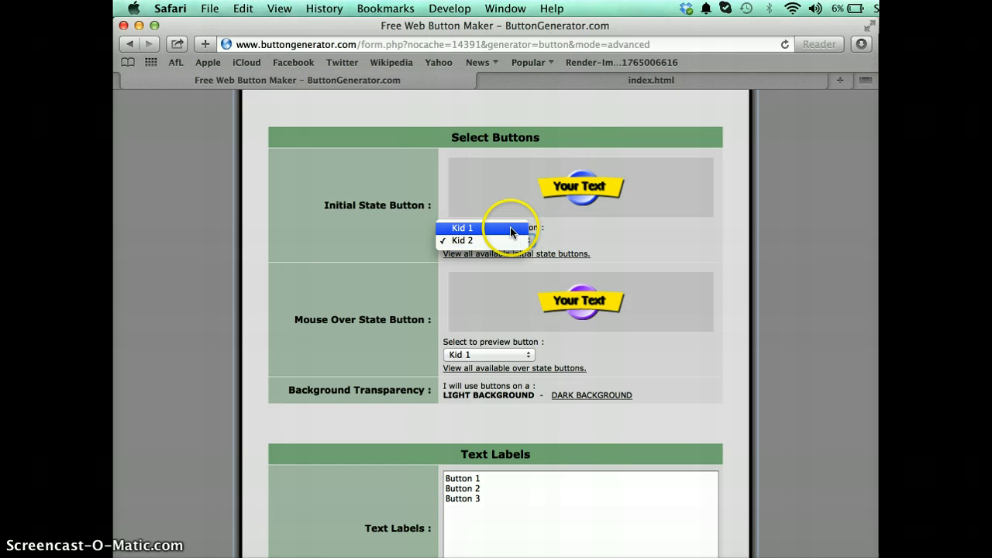
{"action": "left_click", "coordinate": [512, 229]}
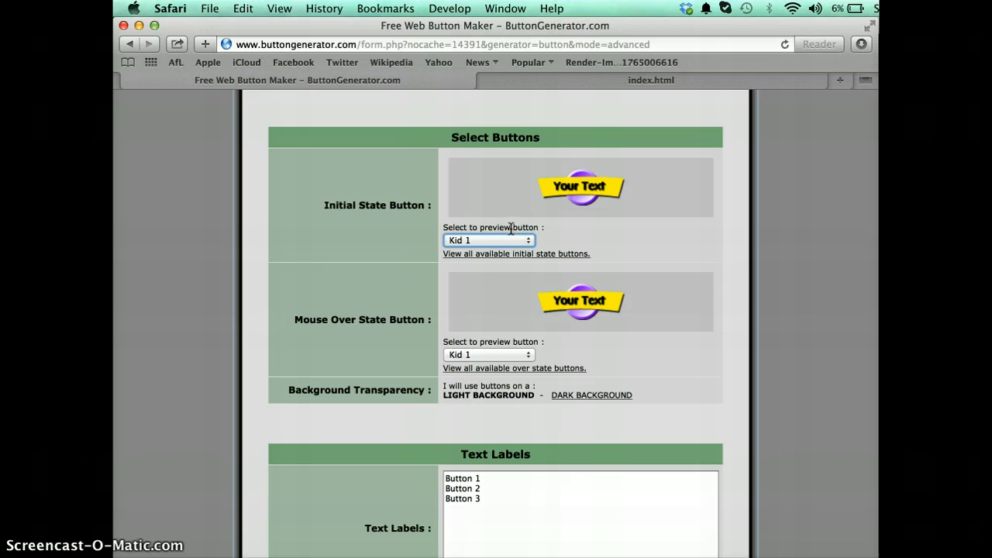
{"action": "left_click", "coordinate": [527, 354]}
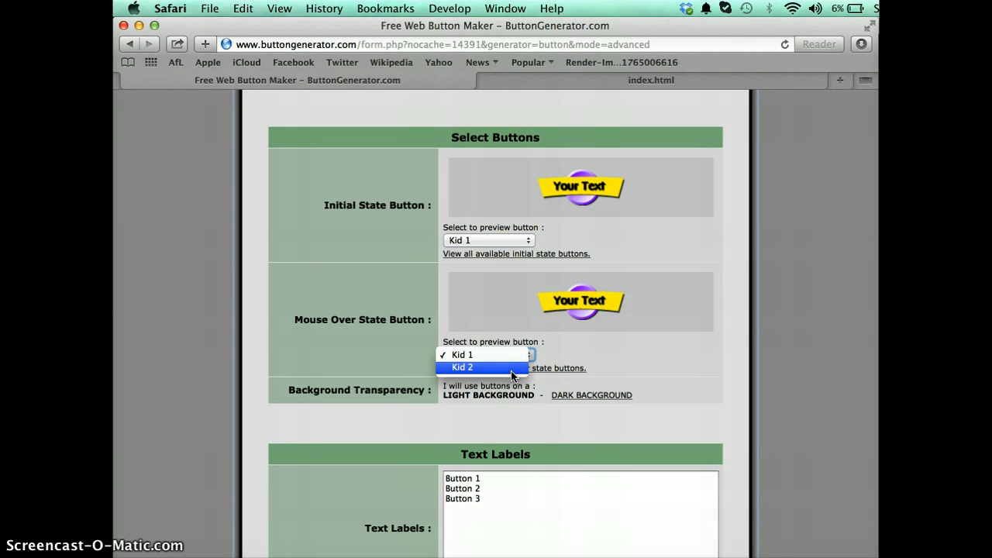
{"action": "left_click", "coordinate": [511, 370]}
{"action": "left_click", "coordinate": [591, 194]}
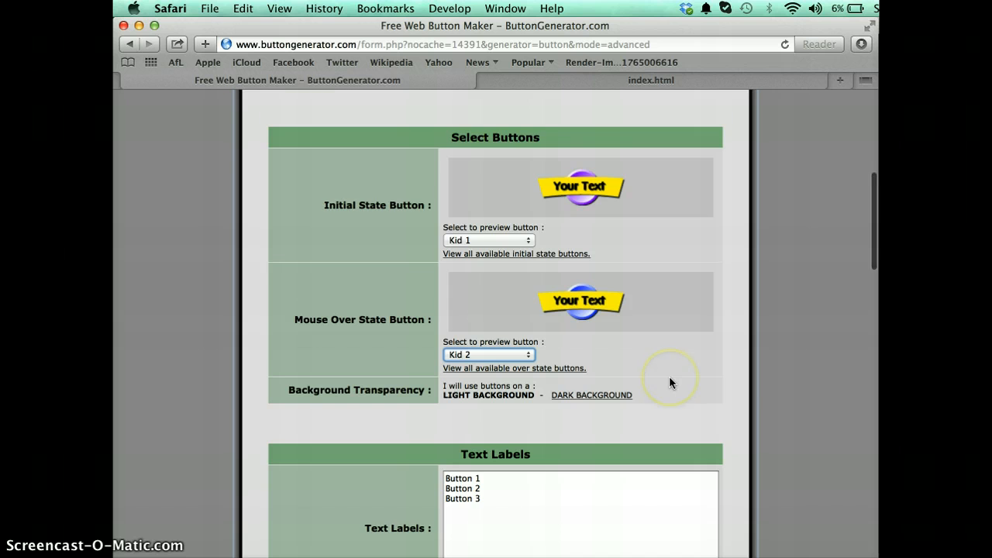
Replace the default text labels with Home, Sports and Games, one per line
{"action": "scroll", "coordinate": [670, 376], "scroll_direction": "down", "scroll_amount": 2}
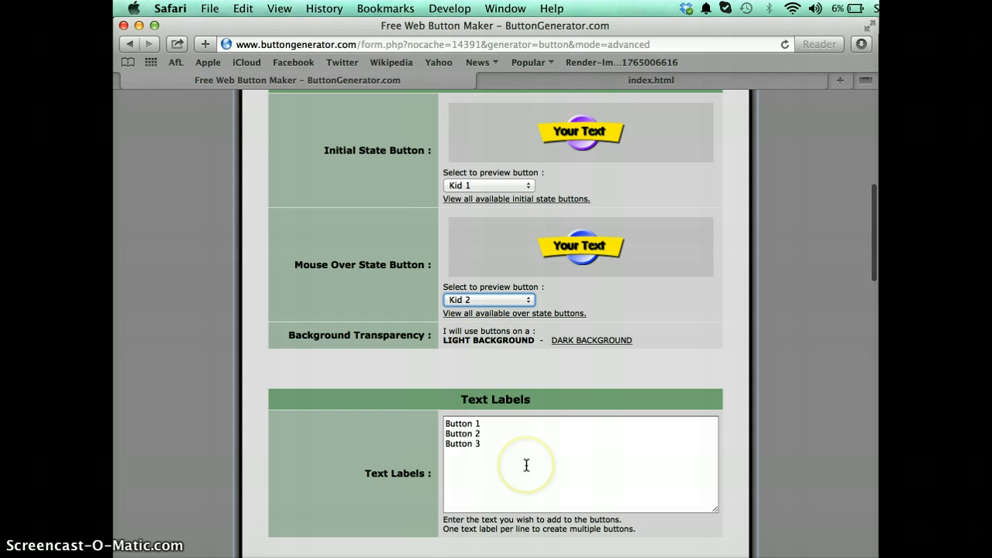
{"action": "scroll", "coordinate": [527, 466], "scroll_direction": "down", "scroll_amount": 1}
{"action": "left_click_drag", "start_coordinate": [503, 420], "coordinate": [448, 394]}
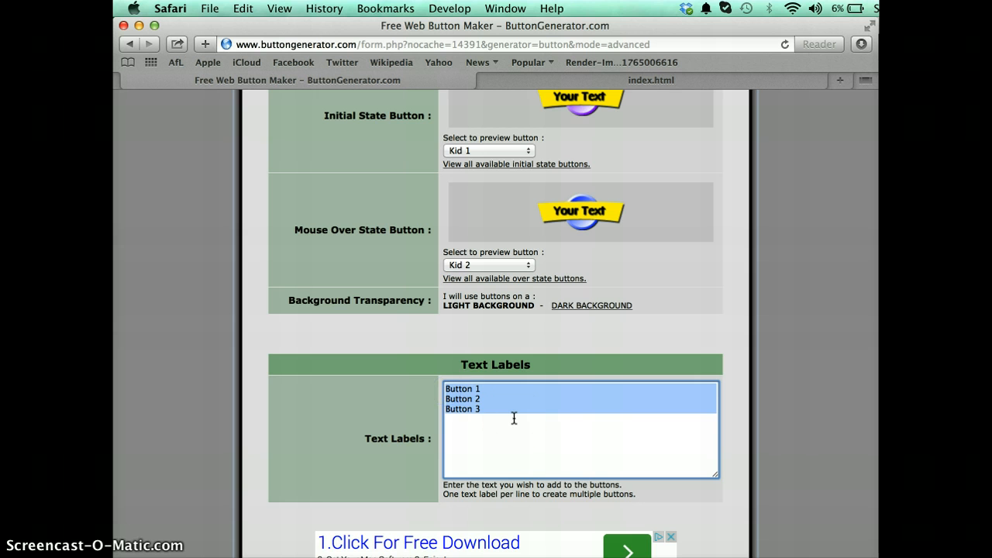
{"action": "type", "text": "Home"}
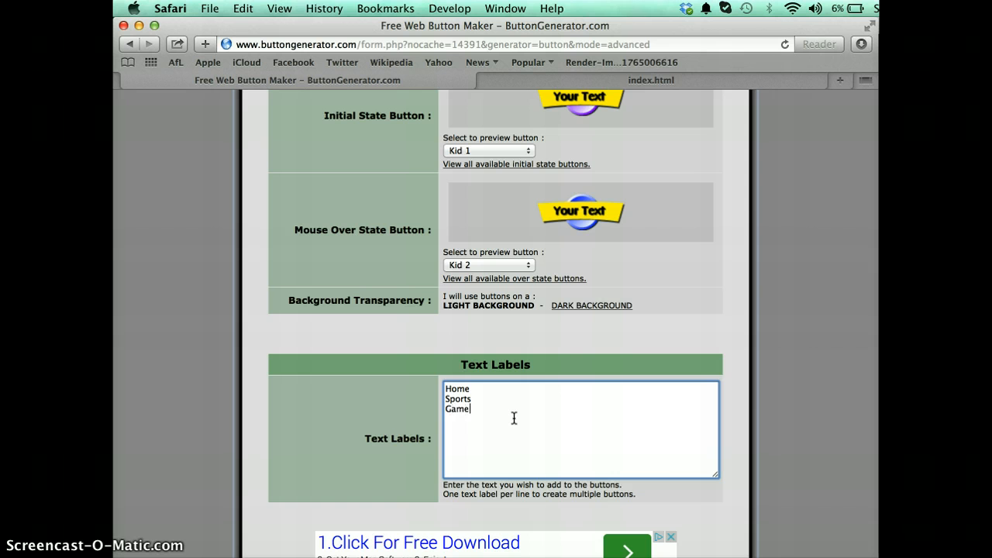
{"action": "type", "text": "s"}
{"action": "left_click", "coordinate": [631, 456]}
Look through the fonts available for the button text and close the list without choosing another
{"action": "scroll", "coordinate": [643, 460], "scroll_direction": "down", "scroll_amount": 5}
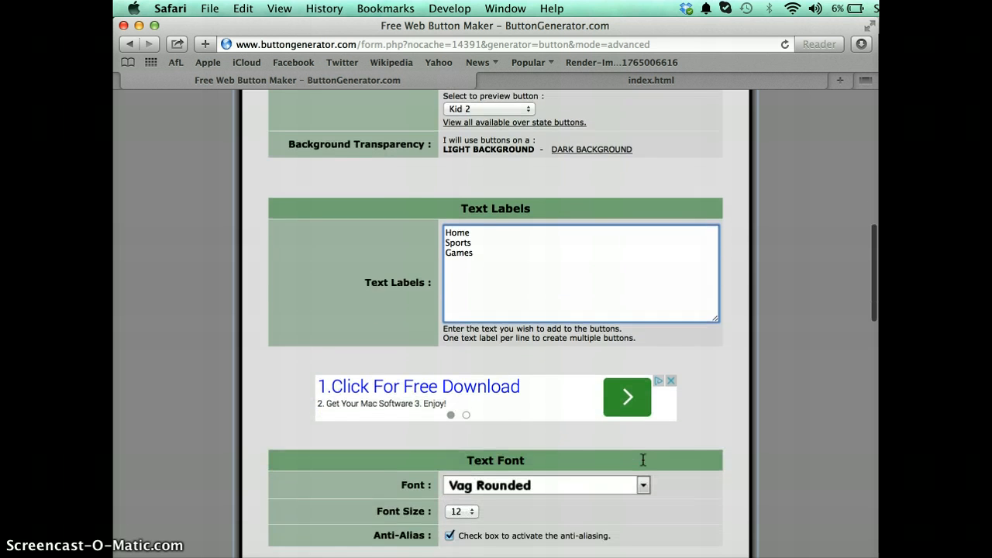
{"action": "left_click", "coordinate": [641, 441]}
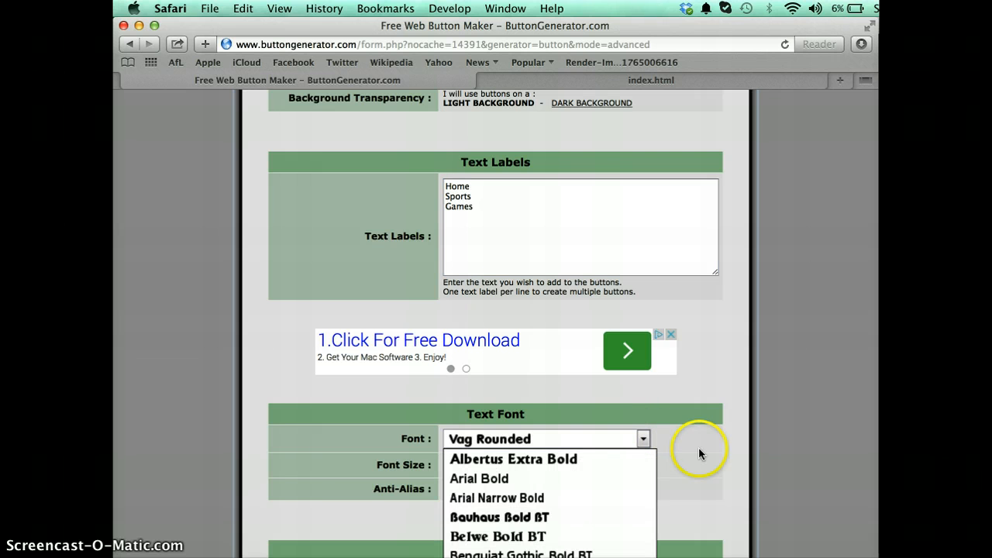
{"action": "scroll", "coordinate": [699, 450], "scroll_direction": "down", "scroll_amount": 6}
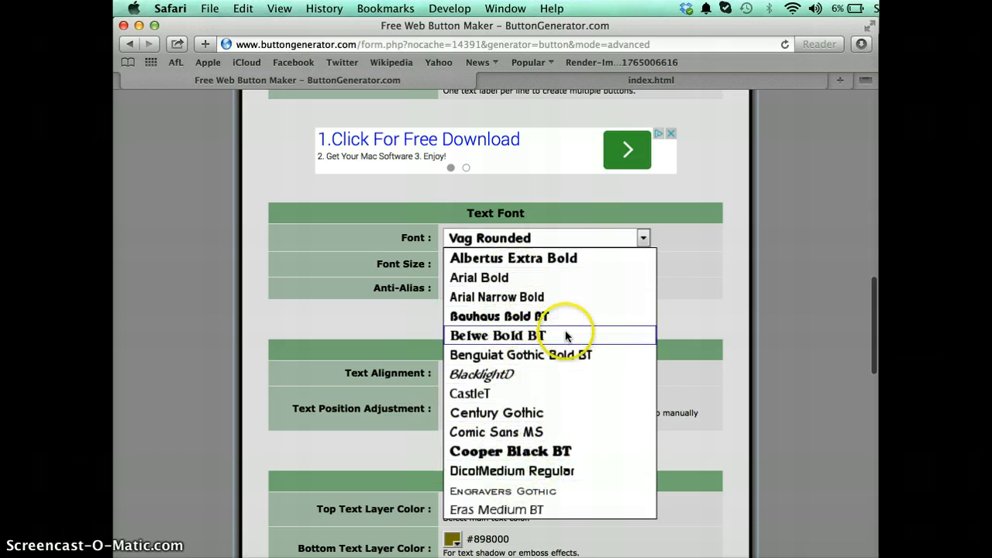
{"action": "left_click", "coordinate": [568, 240]}
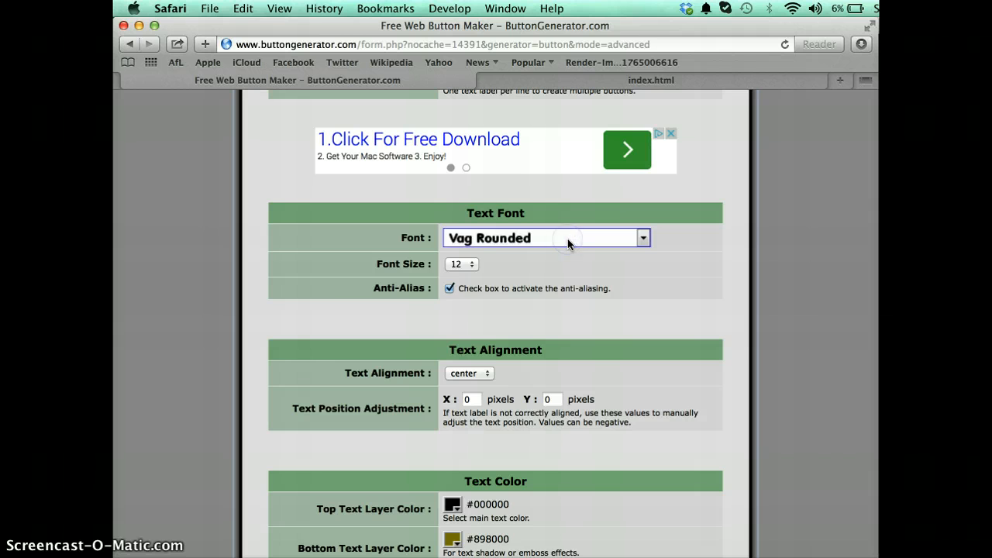
Review the font size, text alignment, text color and mouse over text color settings, keeping their default values
{"action": "left_click", "coordinate": [459, 265]}
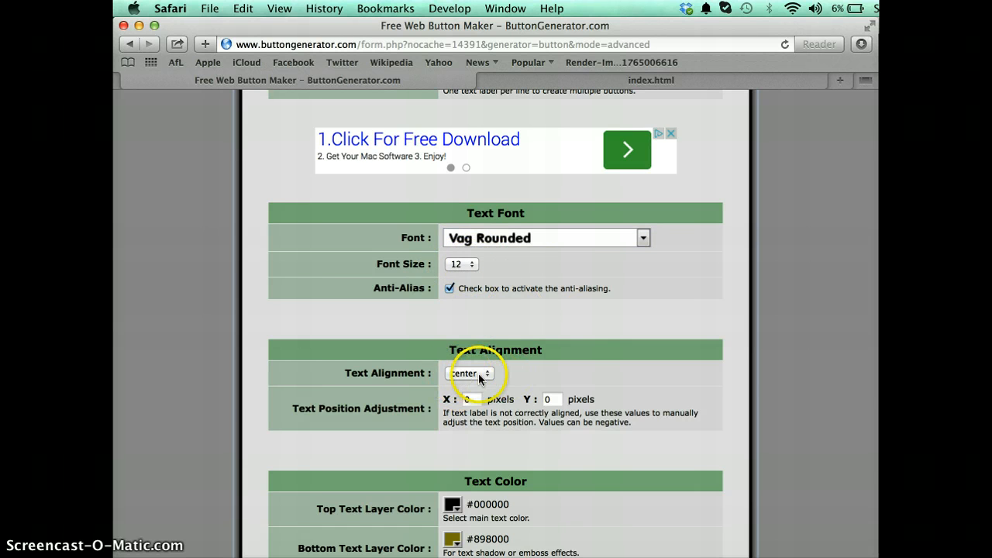
{"action": "scroll", "coordinate": [579, 366], "scroll_direction": "down", "scroll_amount": 1}
{"action": "scroll", "coordinate": [578, 366], "scroll_direction": "down", "scroll_amount": 3}
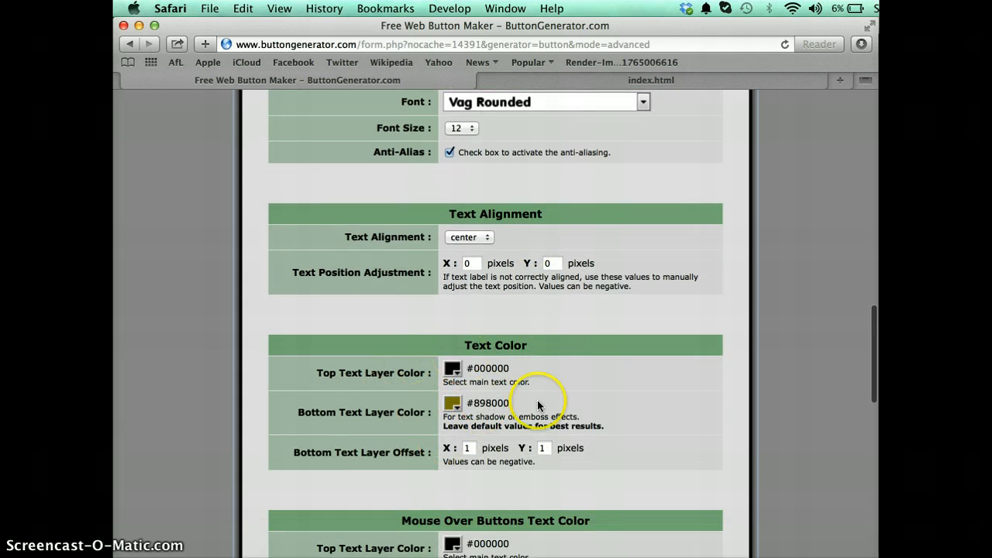
{"action": "scroll", "coordinate": [597, 375], "scroll_direction": "down", "scroll_amount": 1}
{"action": "scroll", "coordinate": [597, 377], "scroll_direction": "down", "scroll_amount": 1}
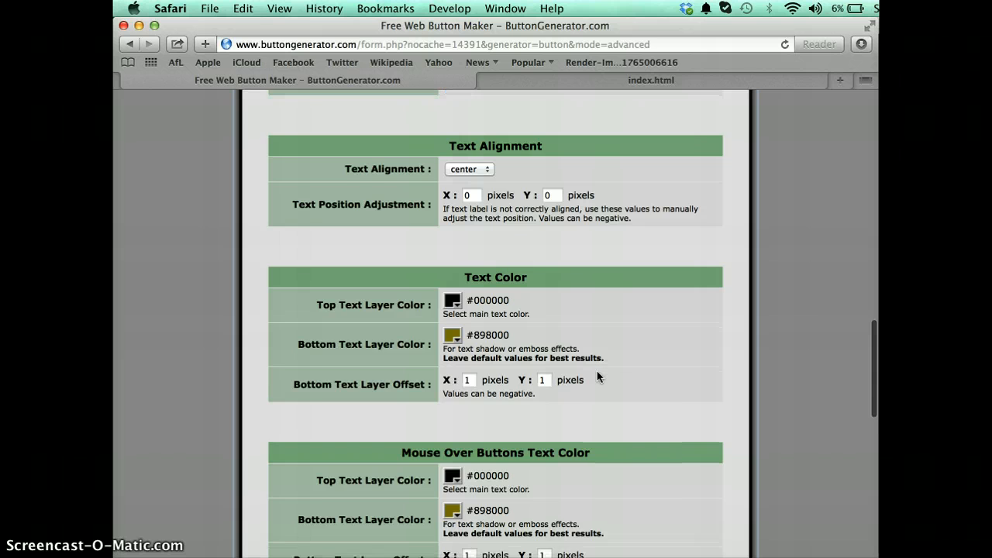
{"action": "scroll", "coordinate": [597, 377], "scroll_direction": "down", "scroll_amount": 1}
{"action": "scroll", "coordinate": [597, 377], "scroll_direction": "down", "scroll_amount": 3}
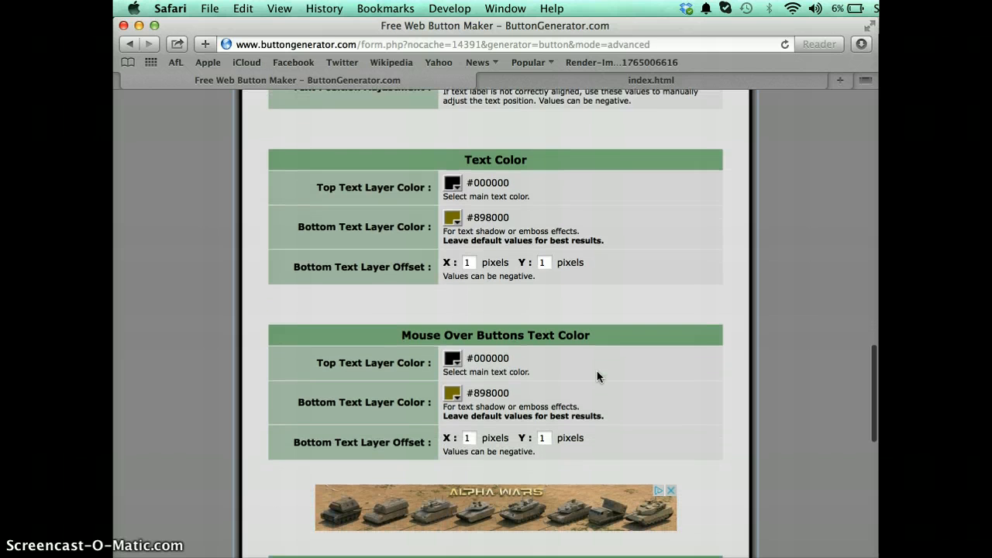
{"action": "scroll", "coordinate": [597, 377], "scroll_direction": "down", "scroll_amount": 2}
{"action": "scroll", "coordinate": [598, 376], "scroll_direction": "down", "scroll_amount": 5}
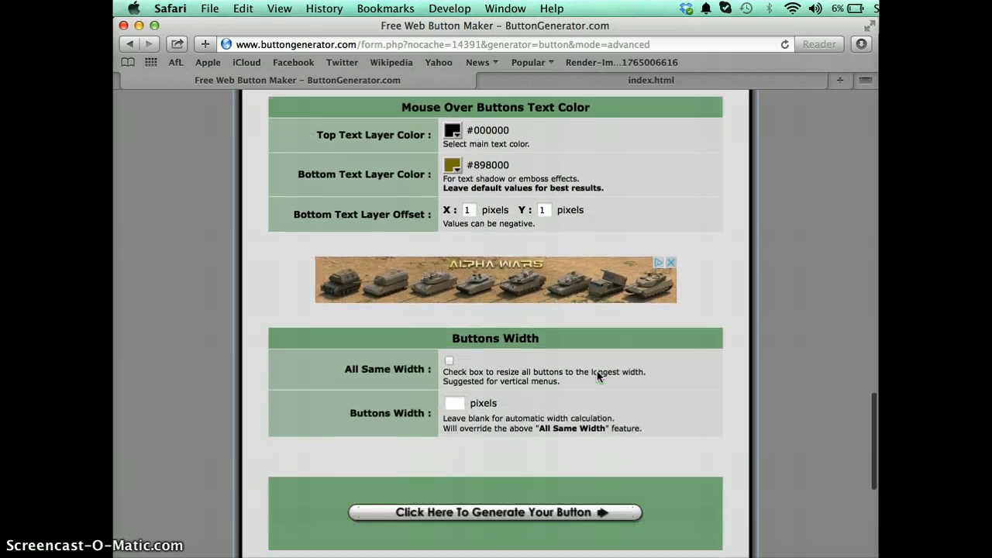
Enable the same width for all buttons and leave the specific button width in pixels blank
{"action": "left_click", "coordinate": [484, 369]}
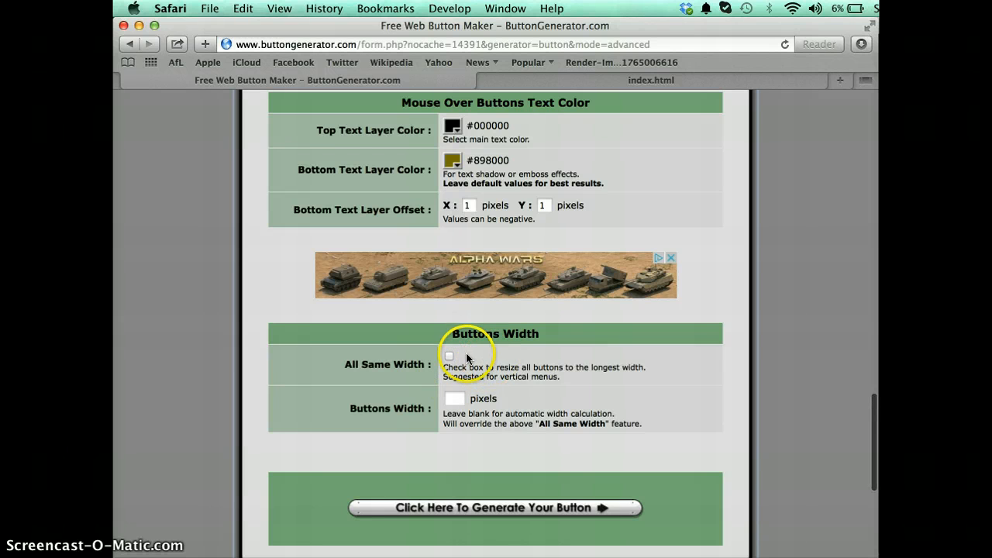
{"action": "left_click", "coordinate": [450, 359]}
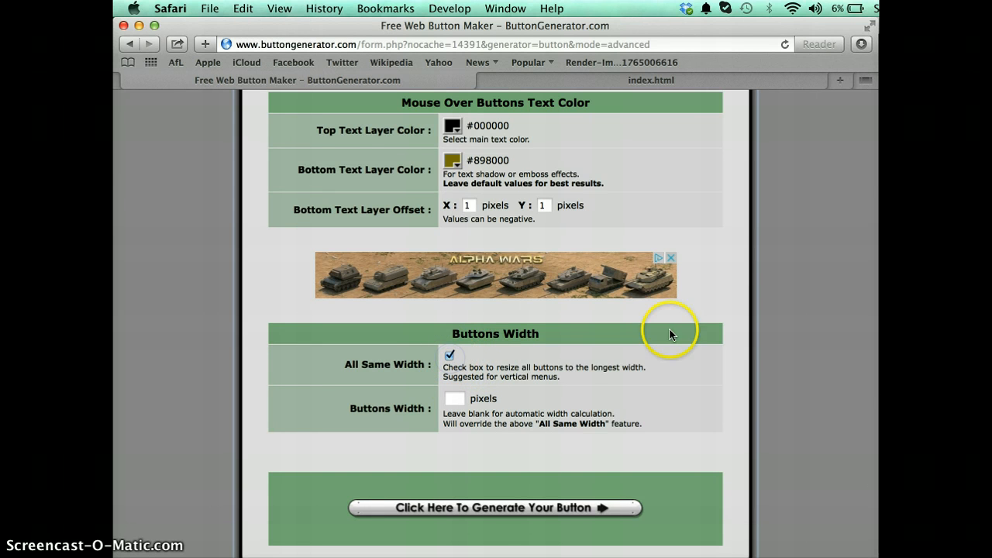
{"action": "scroll", "coordinate": [687, 230], "scroll_direction": "up", "scroll_amount": 1}
{"action": "scroll", "coordinate": [688, 231], "scroll_direction": "up", "scroll_amount": 2}
{"action": "scroll", "coordinate": [688, 230], "scroll_direction": "down", "scroll_amount": 4}
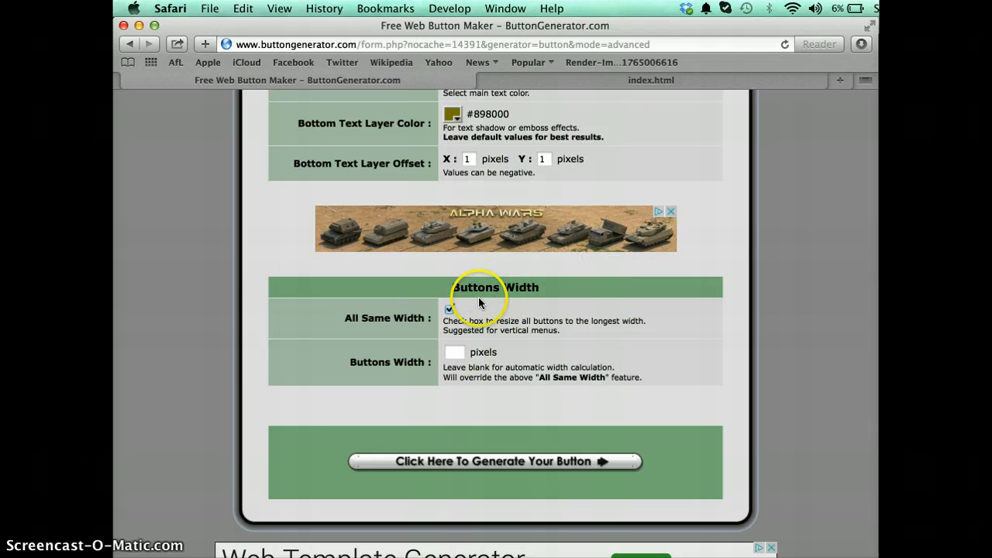
{"action": "left_click", "coordinate": [449, 310]}
{"action": "left_click", "coordinate": [461, 353]}
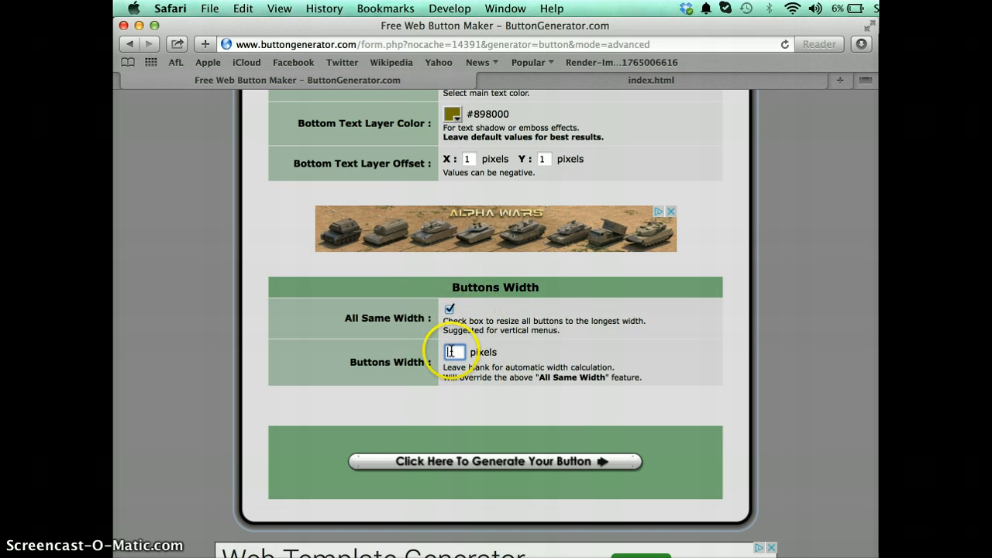
Generate the buttons and look over the normal and mouse over versions on the download page
{"action": "left_click", "coordinate": [521, 464]}
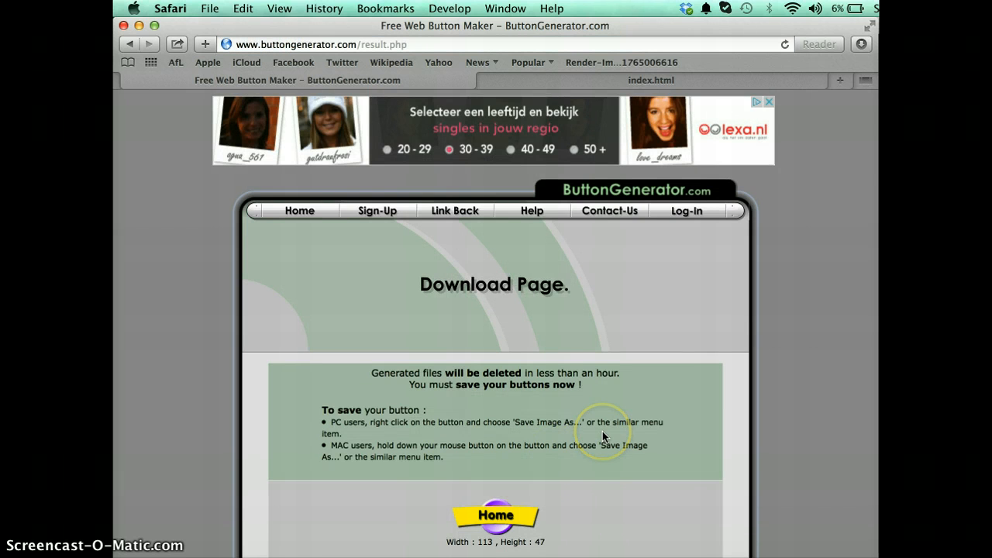
{"action": "scroll", "coordinate": [603, 437], "scroll_direction": "down", "scroll_amount": 8}
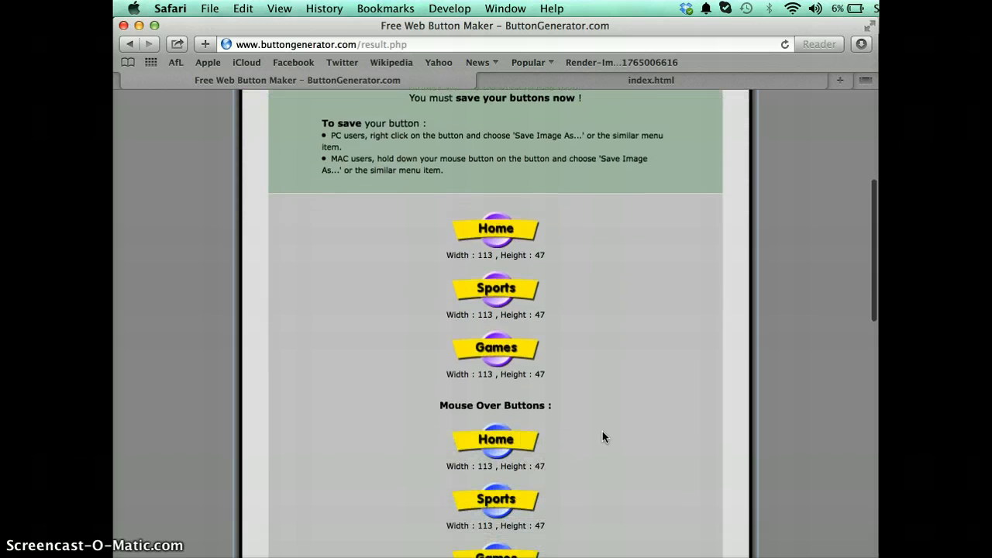
{"action": "scroll", "coordinate": [602, 431], "scroll_direction": "down", "scroll_amount": 1}
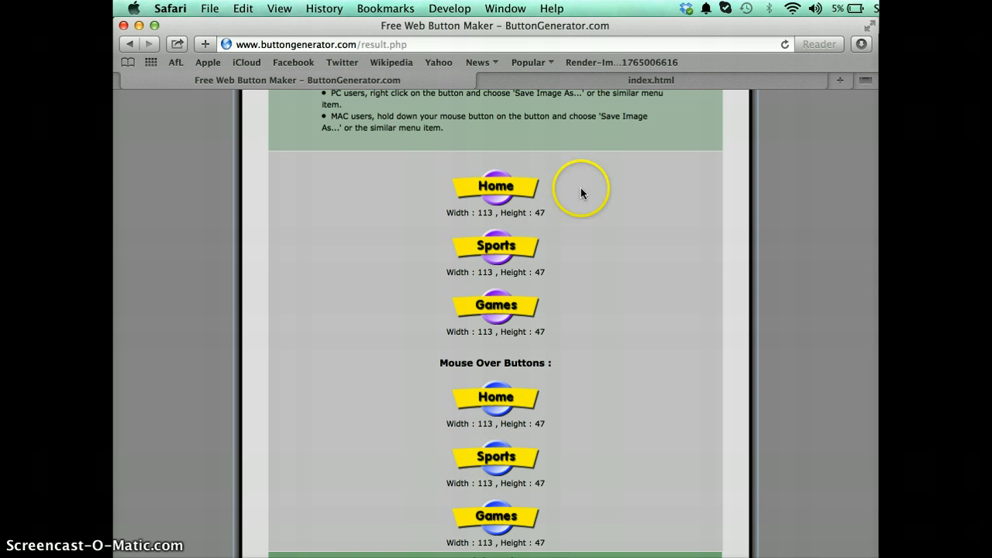
{"action": "scroll", "coordinate": [607, 190], "scroll_direction": "down", "scroll_amount": 1}
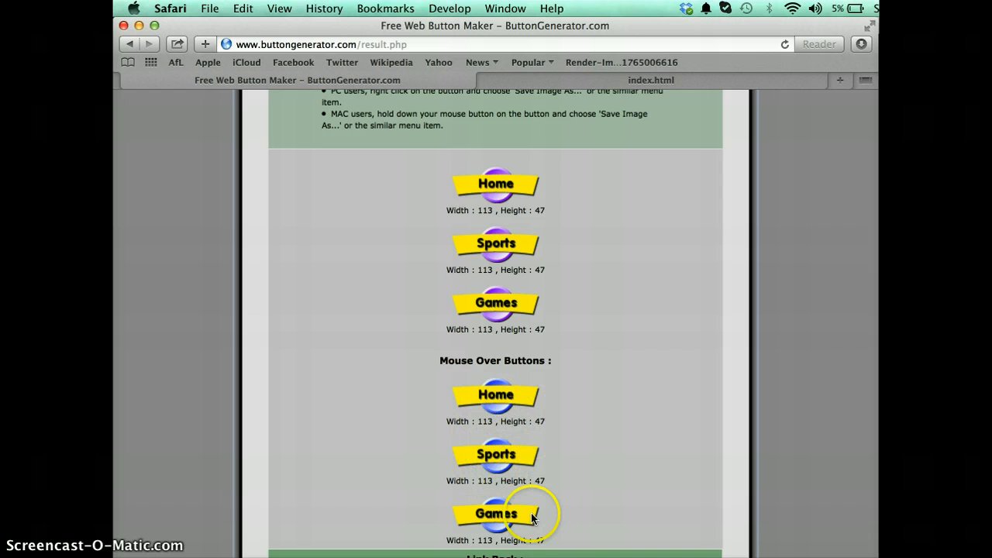
Save the normal-state Home button image as Home1 in the IMAGES folder
{"action": "right_click", "coordinate": [504, 187]}
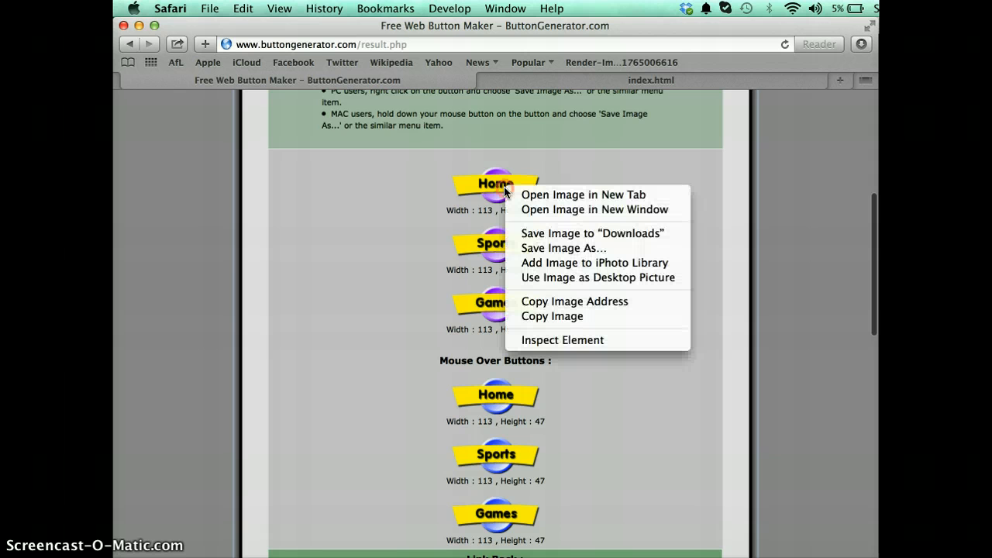
{"action": "left_click", "coordinate": [541, 248]}
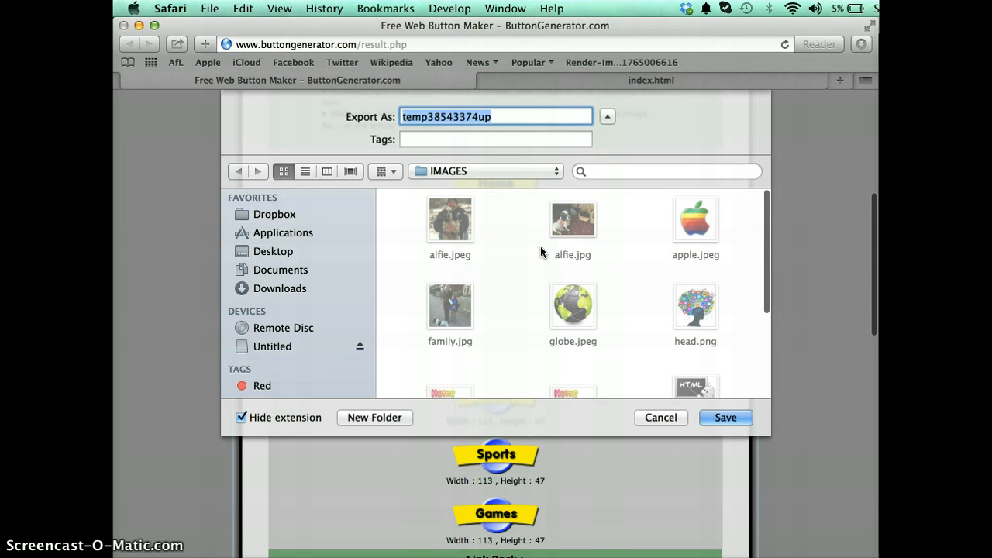
{"action": "left_click", "coordinate": [493, 163]}
{"action": "type", "text": "Home1"}
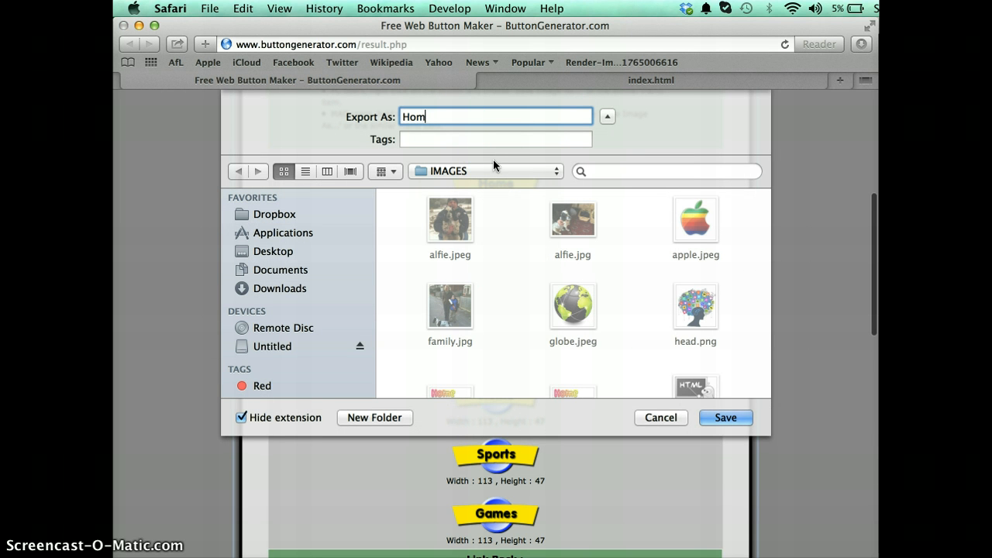
{"action": "left_click", "coordinate": [739, 417]}
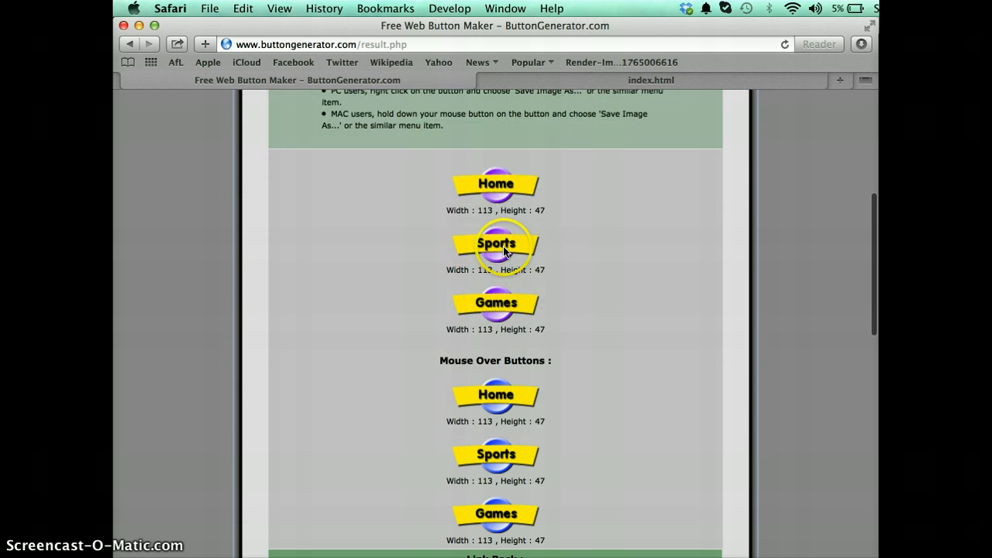
Save the normal-state Sports button image as Sports1 in the IMAGES folder
{"action": "right_click", "coordinate": [504, 246]}
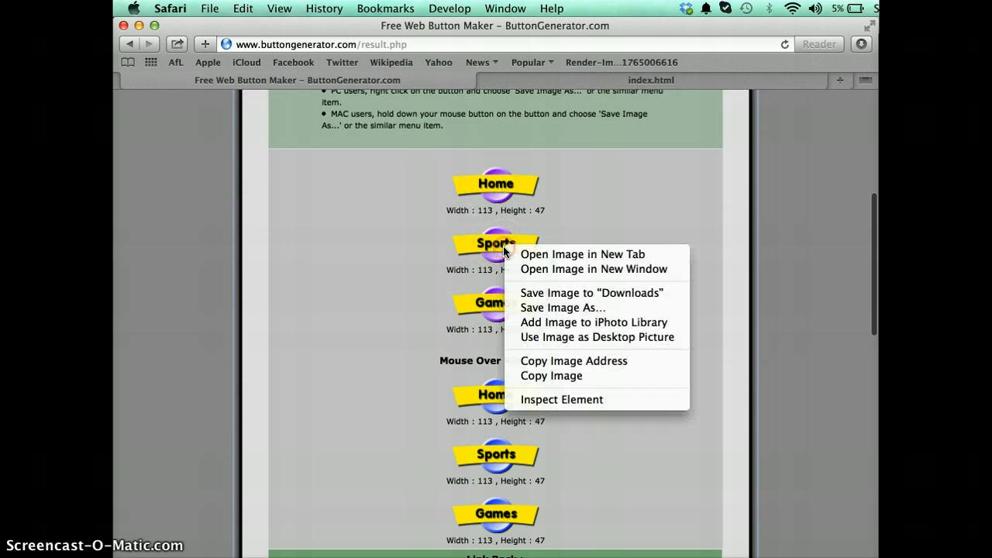
{"action": "left_click", "coordinate": [555, 308]}
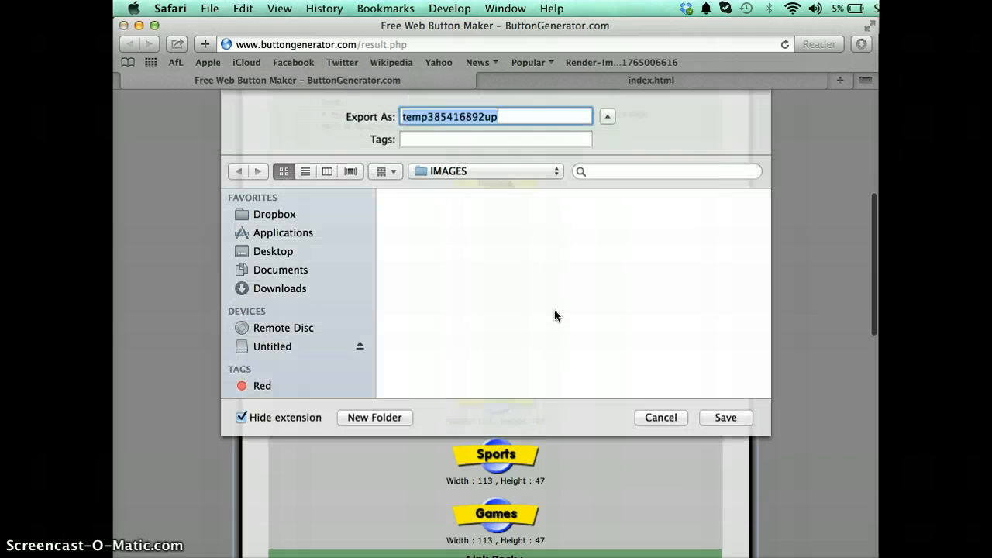
{"action": "type", "text": "Sports1"}
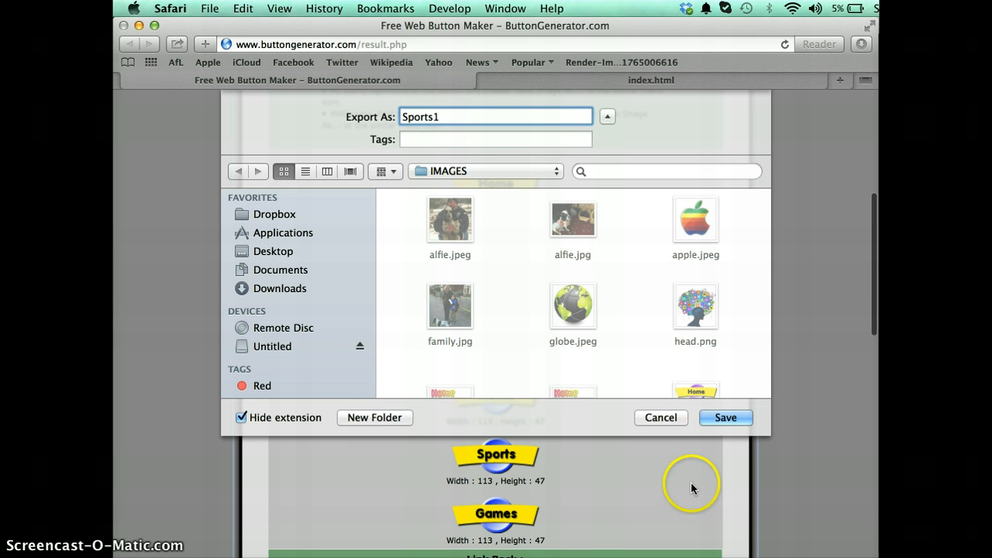
{"action": "left_click", "coordinate": [726, 420]}
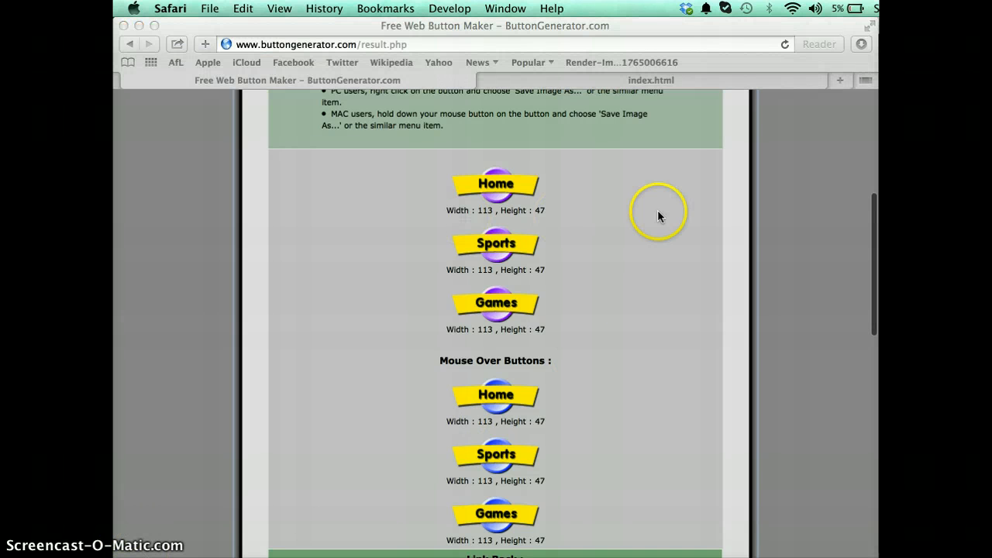
View the Home button on the index.html page, and return to the generated buttons to look them over
{"action": "left_click", "coordinate": [657, 82]}
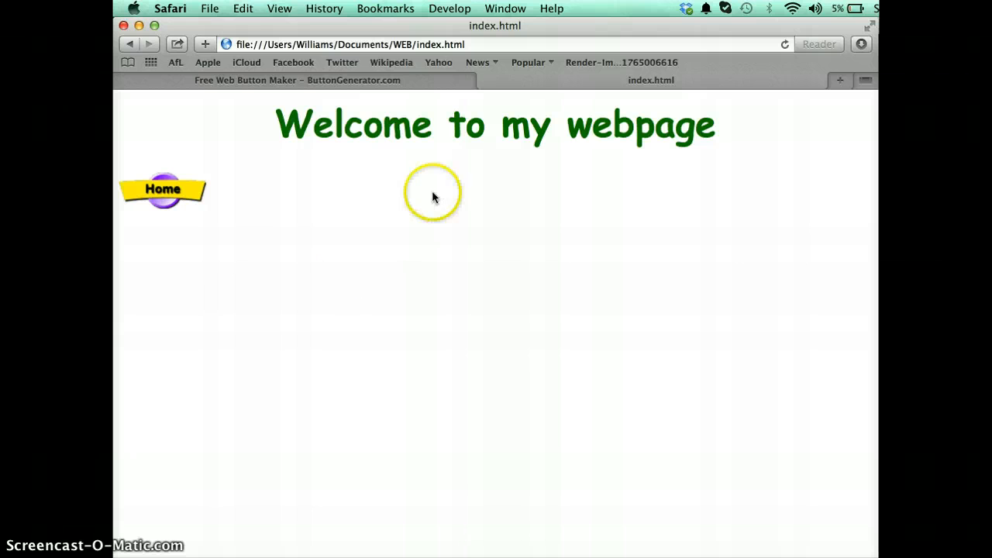
{"action": "left_click", "coordinate": [353, 85]}
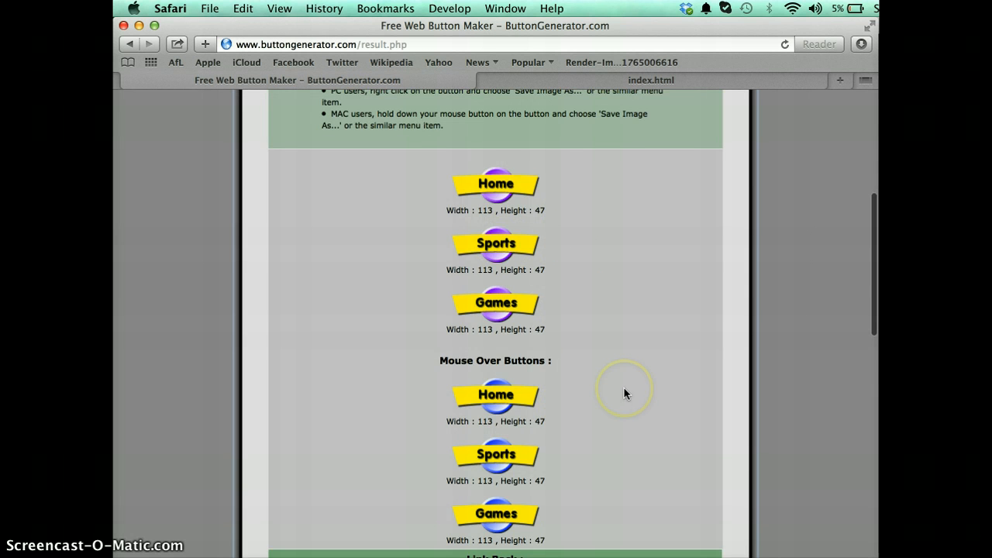
{"action": "scroll", "coordinate": [623, 394], "scroll_direction": "up", "scroll_amount": 3}
{"action": "scroll", "coordinate": [623, 394], "scroll_direction": "down", "scroll_amount": 5}
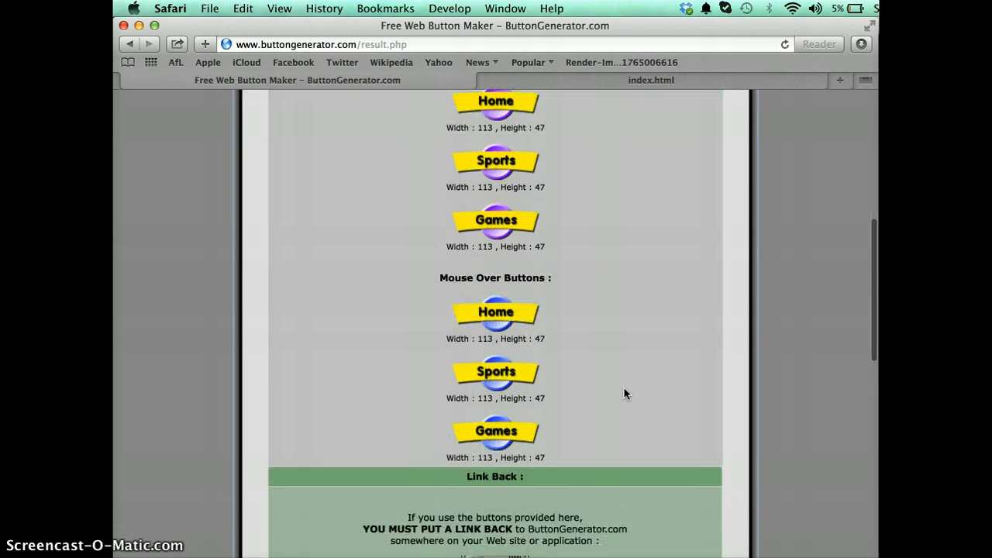